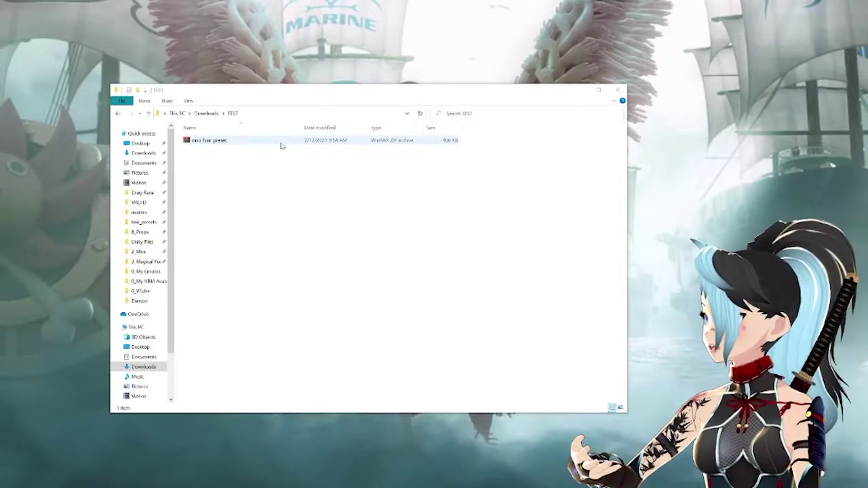
Step: Extract the nino_hair_preset ZIP archive directly into the TEST folder and open the extracted nino_hair_preset folder
left_click(271, 143)
right_click(237, 140)
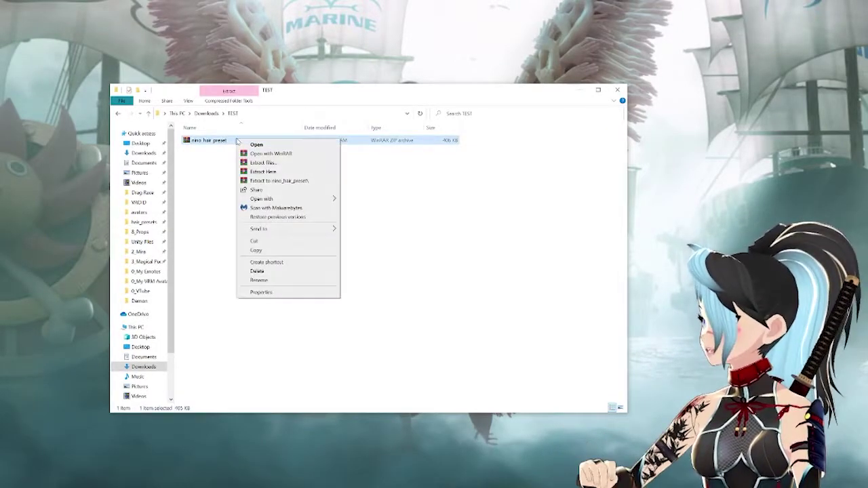
left_click(285, 172)
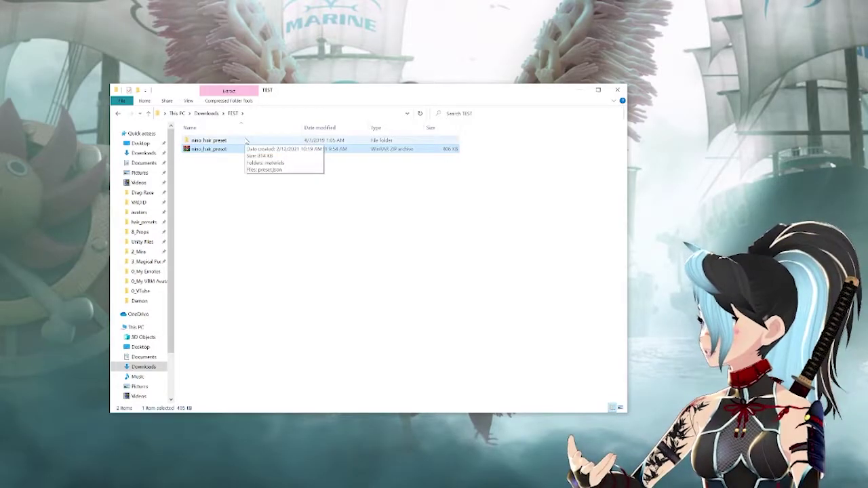
double_click(248, 141)
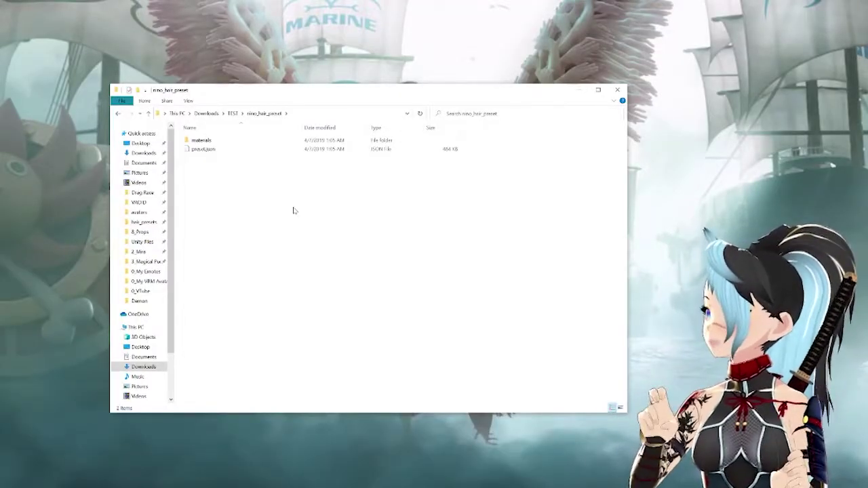
left_click(232, 113)
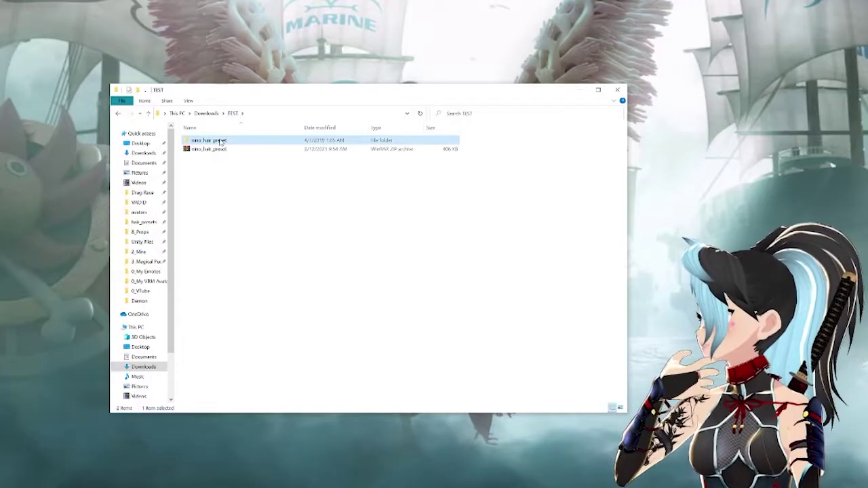
double_click(221, 141)
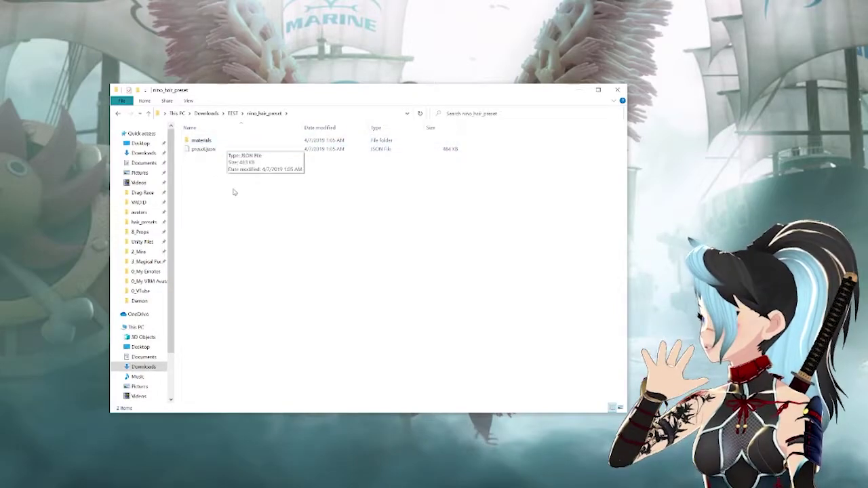
Step: Create a folder named preset1 inside nino_hair_preset and move the materials folder and preset.json into it
left_click(137, 90)
type("preset")
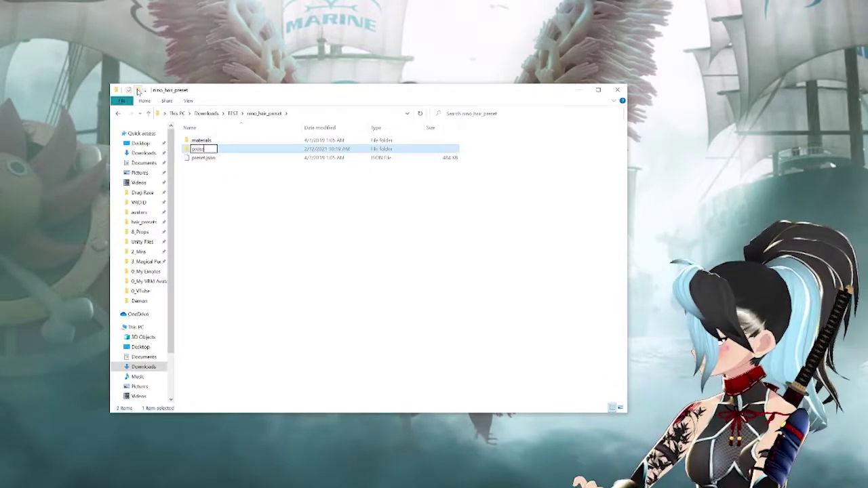
type("1")
key("Return")
left_click_drag(234, 139, 204, 149)
Step: Go through the nested folders, move the materials folder and preset.json back up to nino_hair_preset, and delete the preset1 folder
left_click(233, 113)
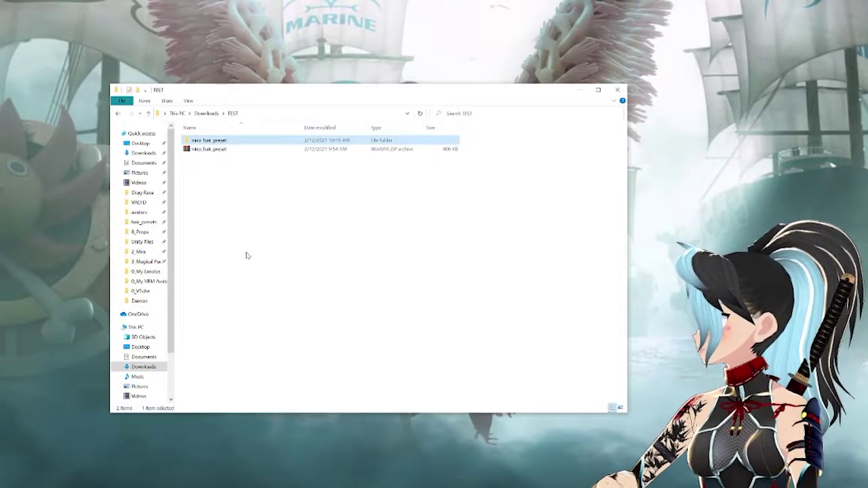
double_click(246, 142)
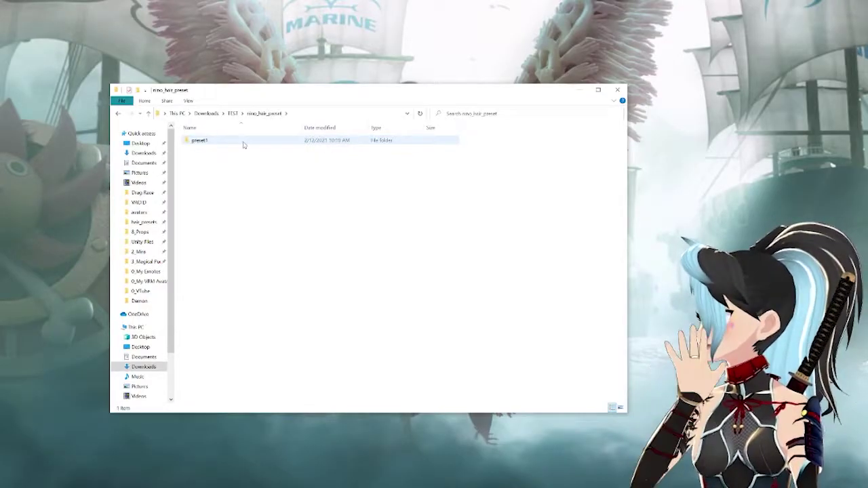
double_click(244, 142)
left_click_drag(246, 169, 265, 113)
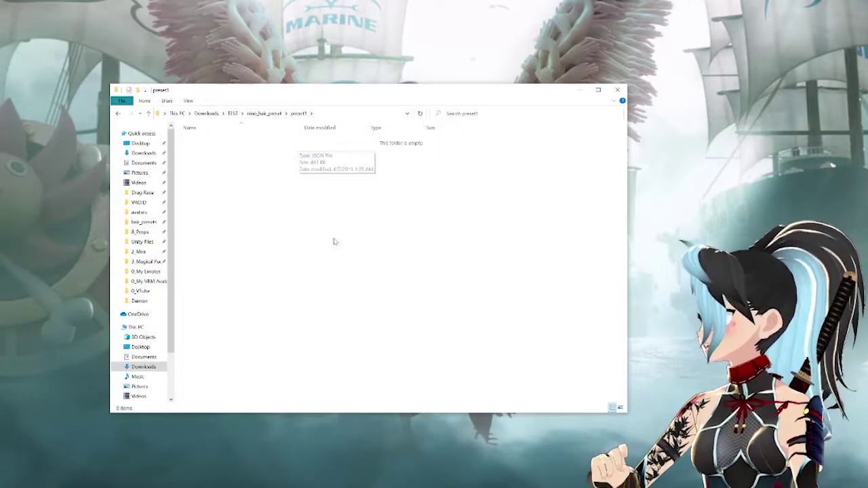
left_click(264, 114)
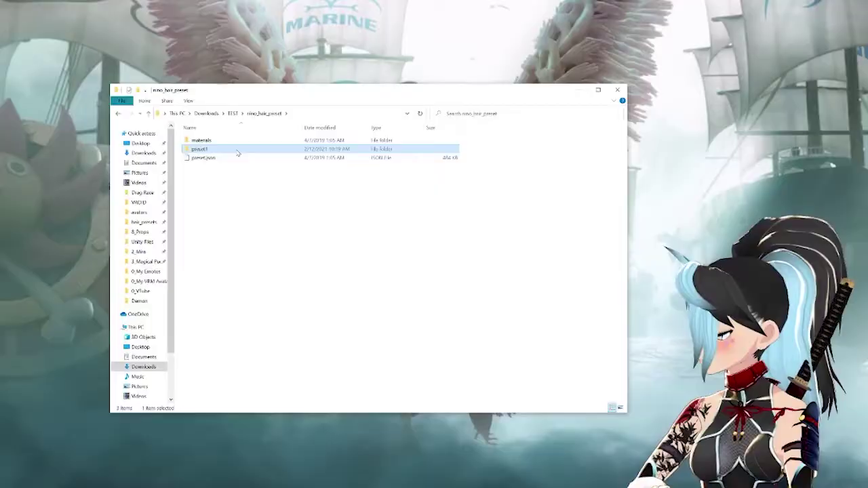
key("Delete")
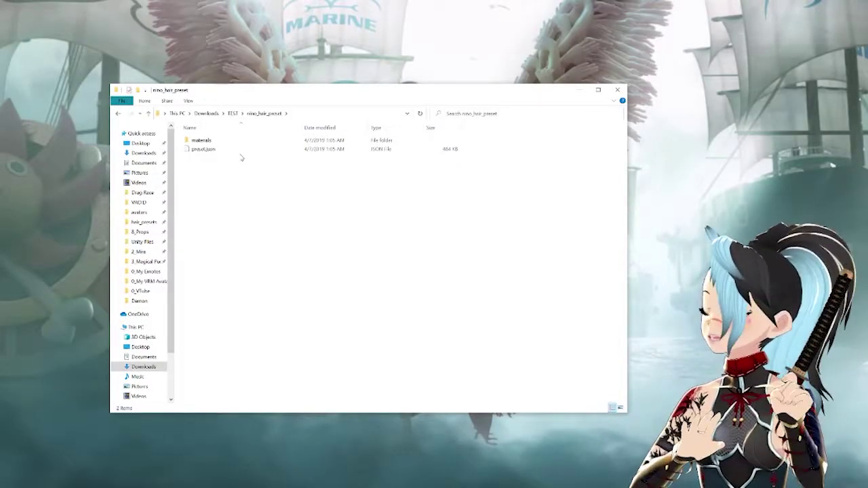
Step: Rename the extracted nino_hair_preset folder in TEST as preset
left_click(232, 113)
key("F2")
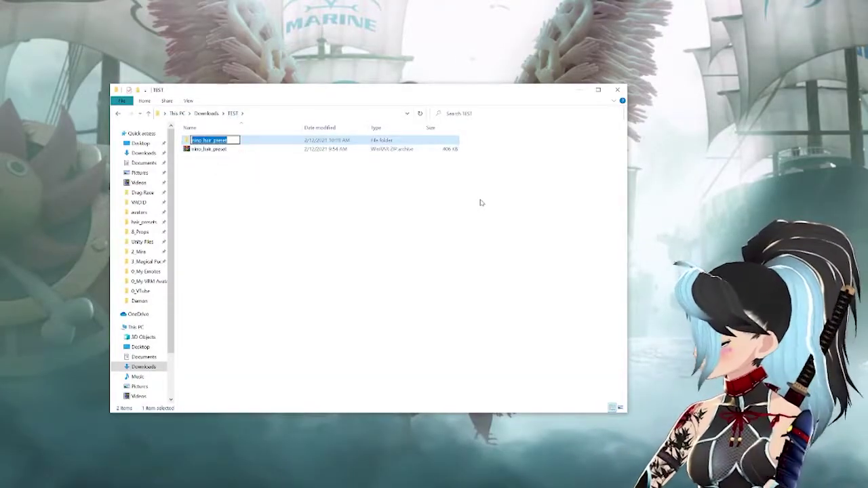
type("preset")
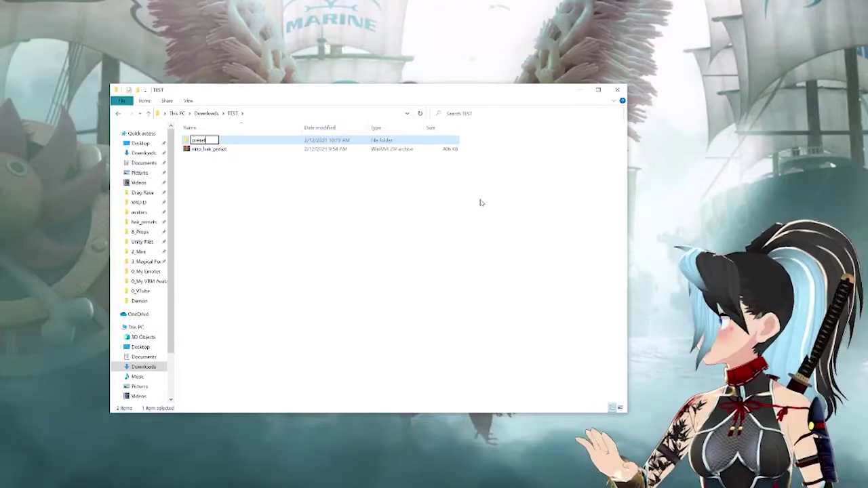
left_click(381, 270)
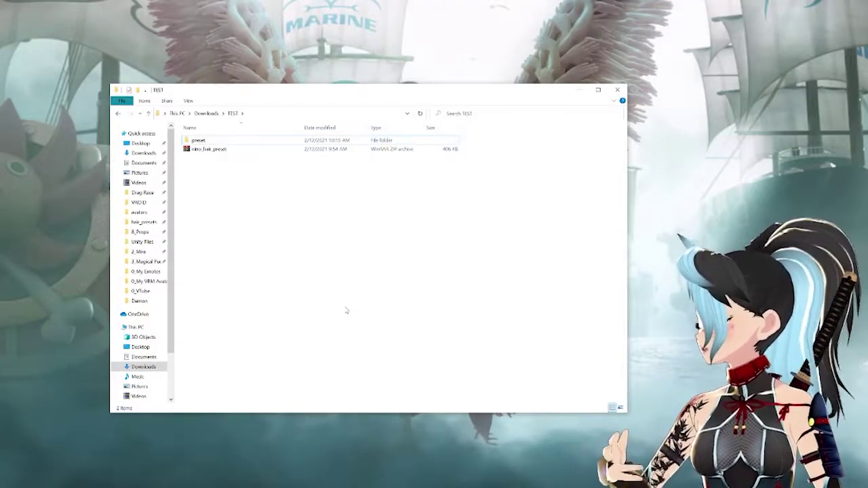
Step: Bring up VRoidStudio's hair_presets folder and check the highest preset number in use
left_click(122, 486)
left_click(81, 483)
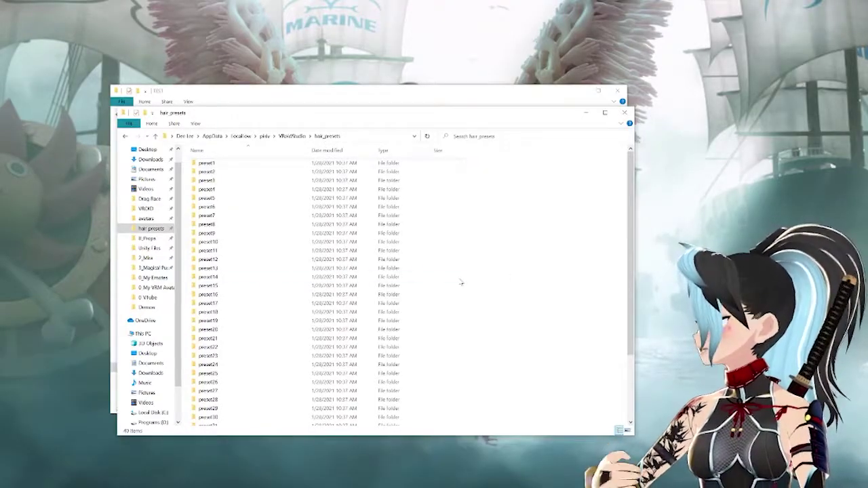
scroll(364, 278, "down", 3)
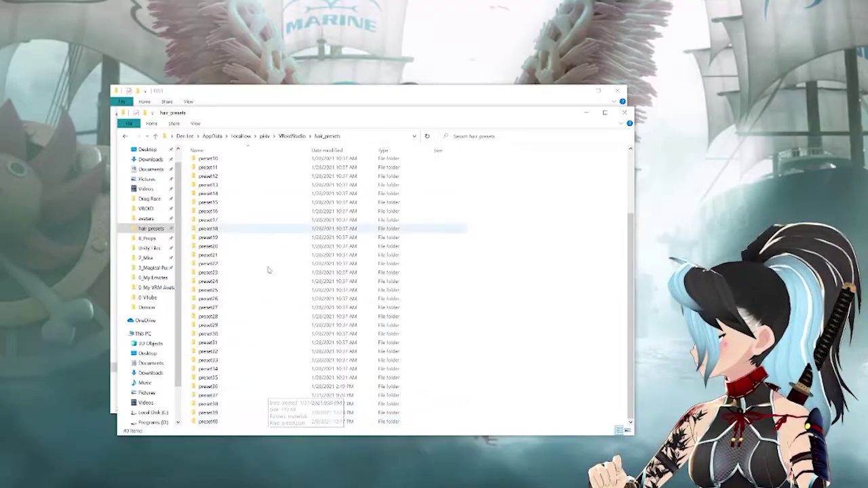
Step: Rename the preset folder in TEST as preset41
left_click(342, 100)
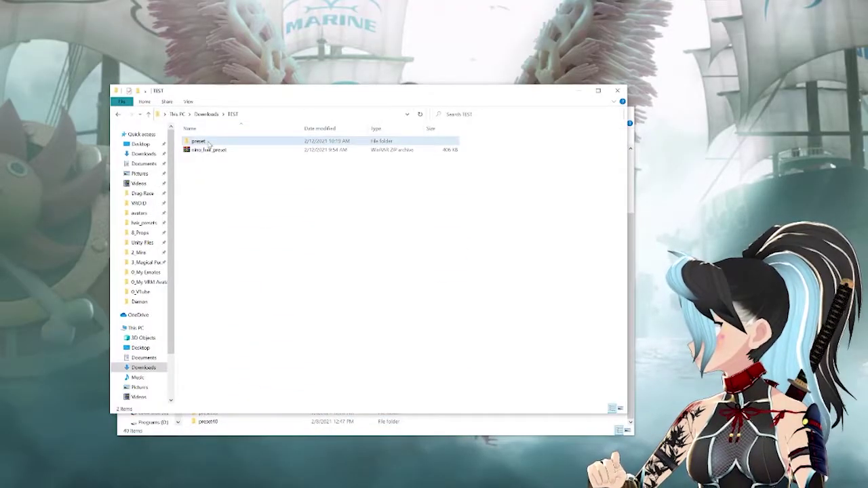
left_click(202, 141)
left_click(202, 141)
key("End")
type("41")
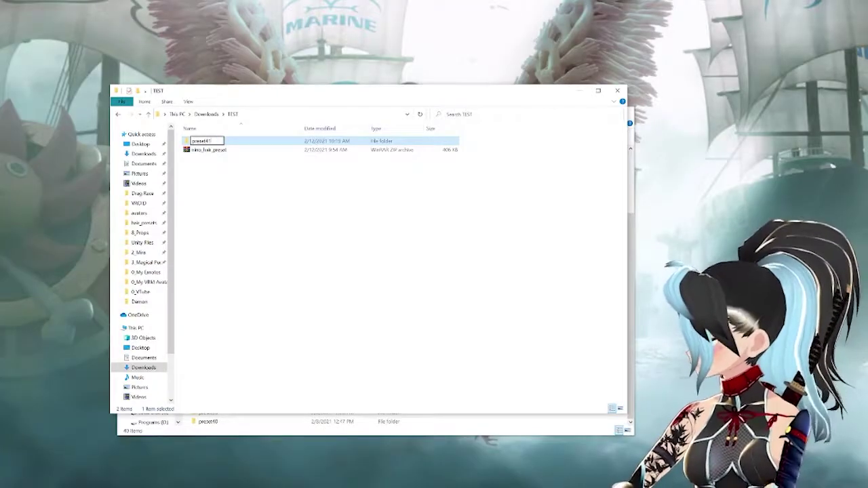
key("Return")
Step: Arrange the two folder windows apart, copy preset41 from TEST into hair_presets, and open the copied folder
left_click_drag(342, 99, 559, 64)
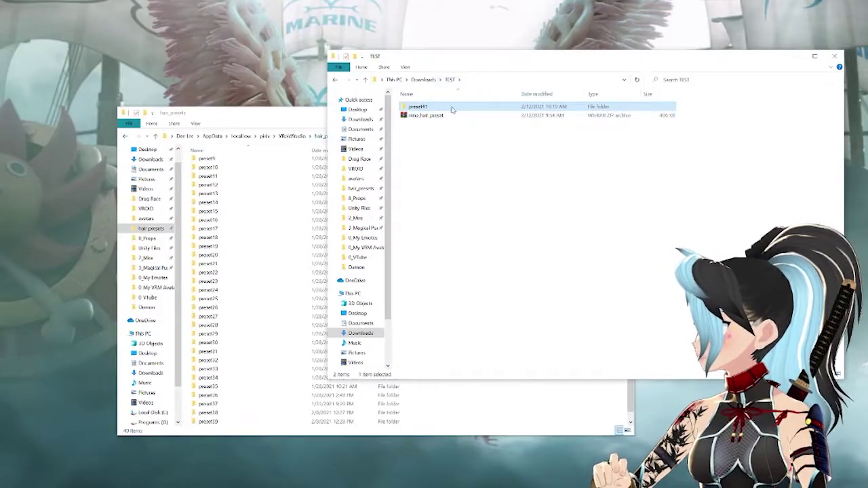
left_click_drag(428, 59, 579, 47)
left_click_drag(568, 95, 329, 137)
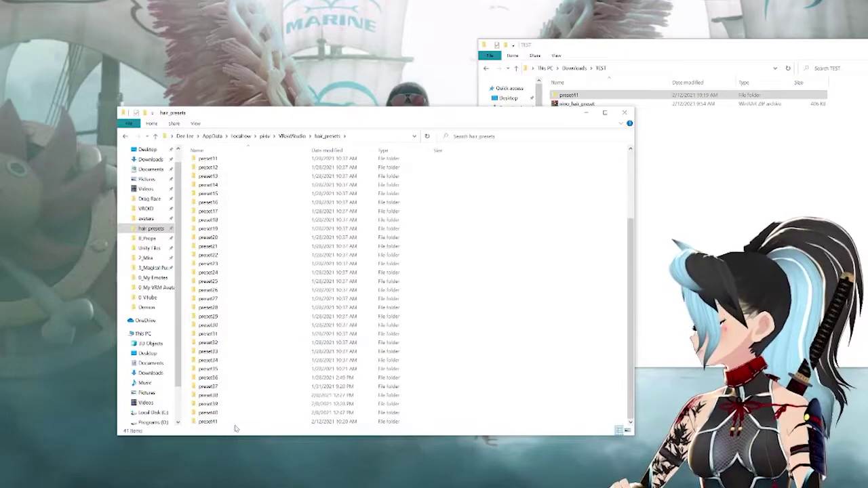
double_click(232, 422)
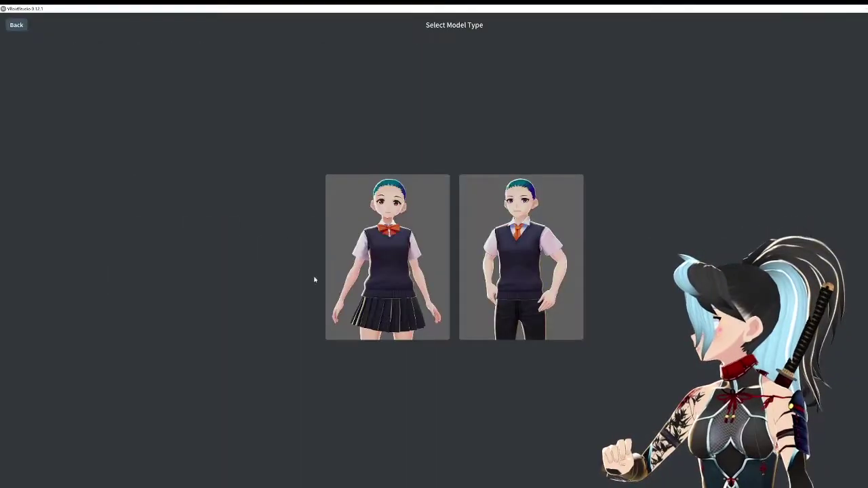
Step: In VRoid Studio, start a new female model and import the hair preset named Preset 17 in the Hair Editor
left_click(521, 231)
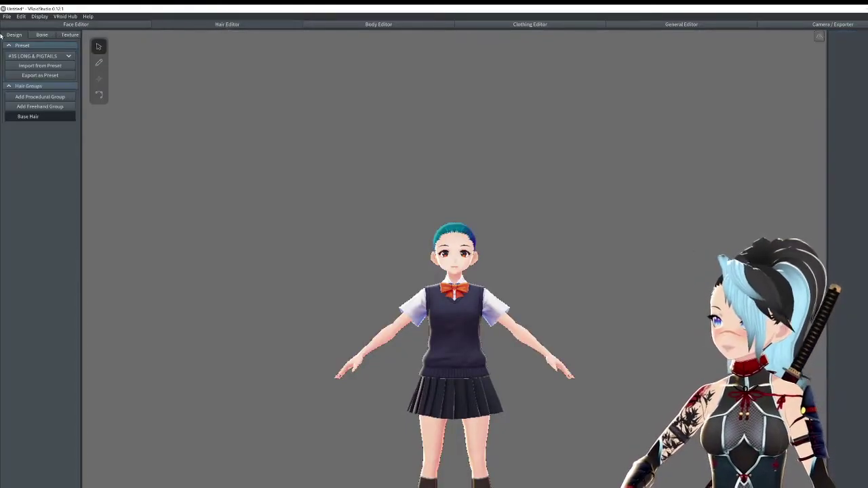
left_click(31, 57)
scroll(37, 102, "down", 3)
scroll(38, 113, "down", 5)
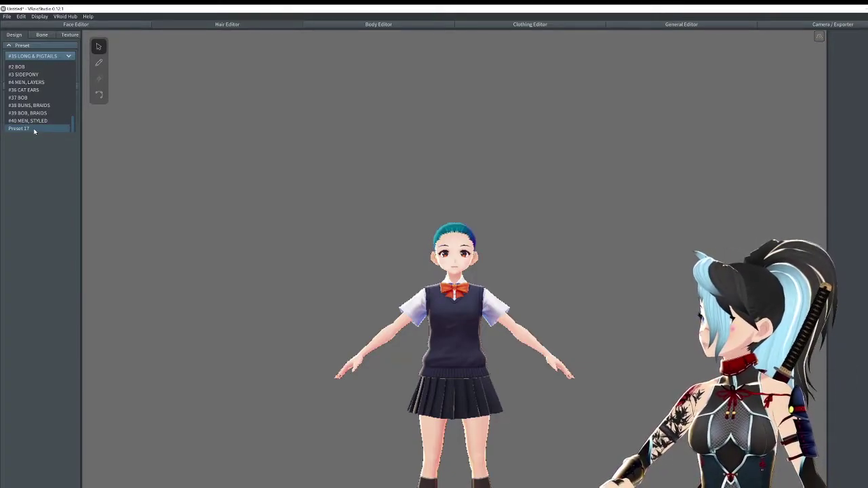
left_click(34, 130)
left_click(40, 65)
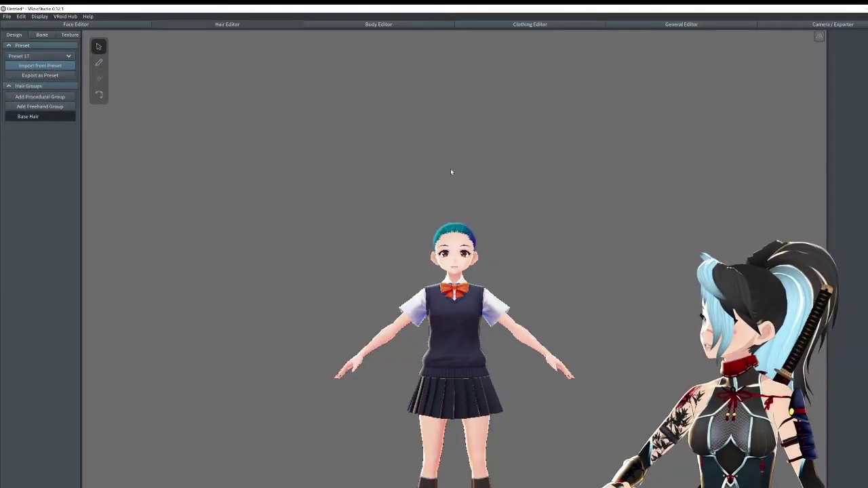